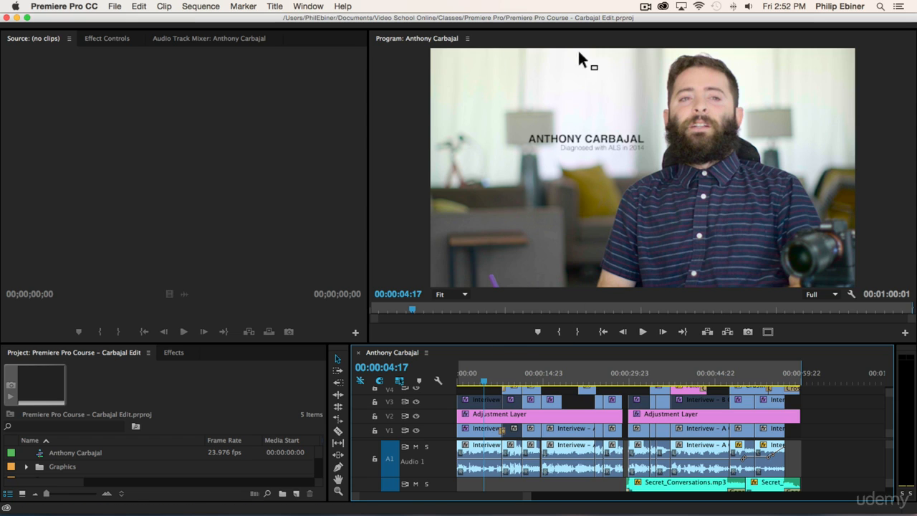
- Open the recent project Premiere Pro Course.prproj
left_click(115, 7)
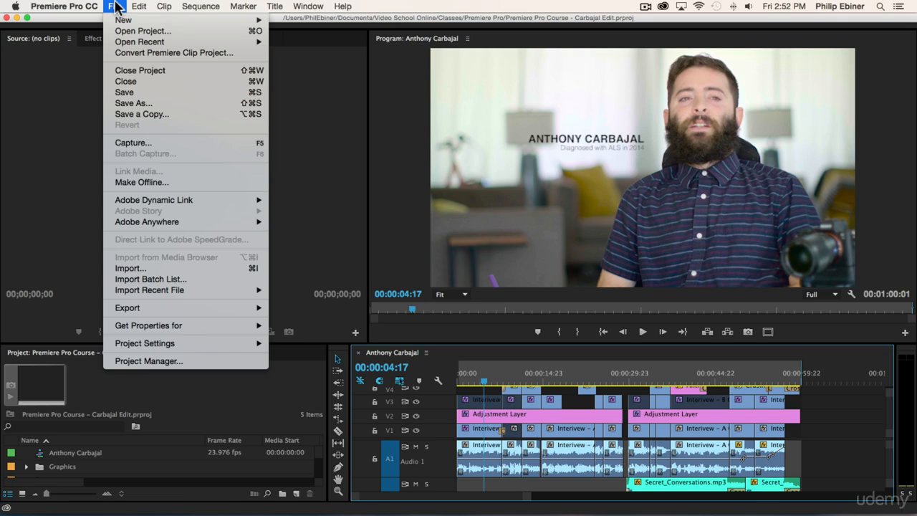
mouse_move(140, 43)
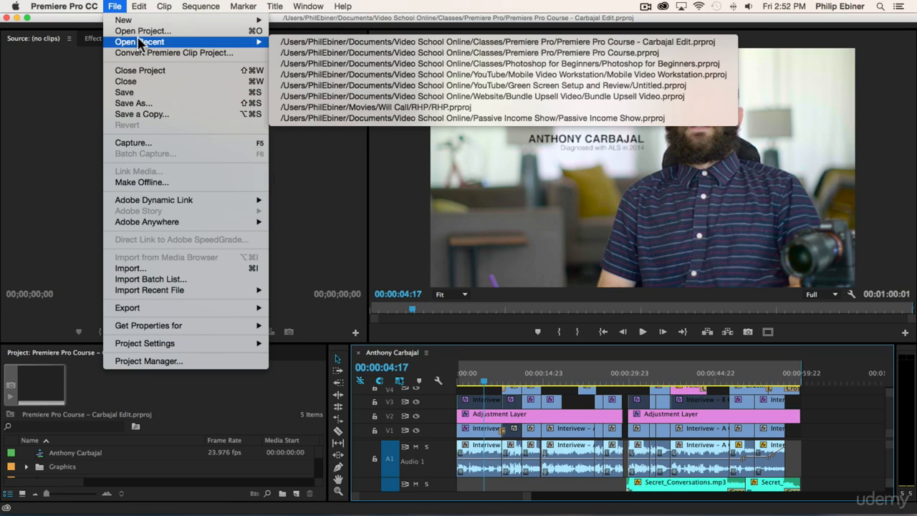
left_click(331, 52)
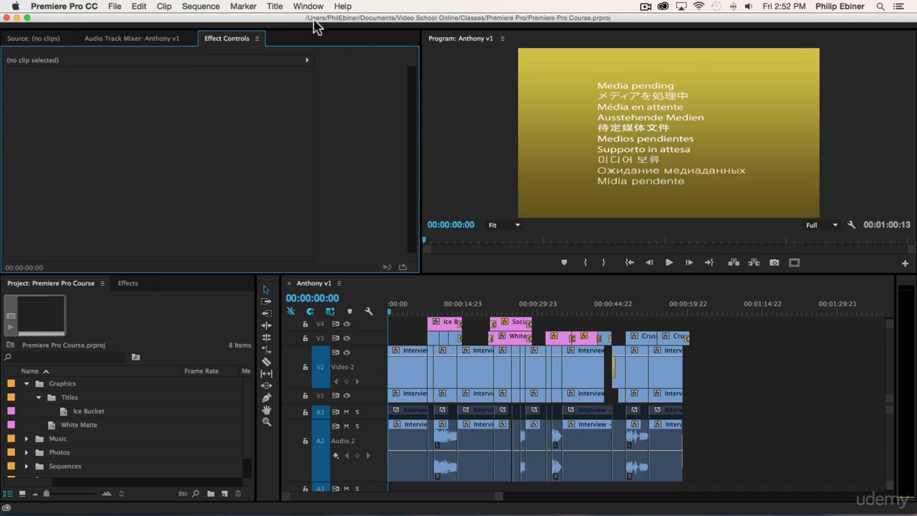
- Create a new title named LT Anthony in the Titles bin, with the playhead near the sequence start
left_click(403, 310)
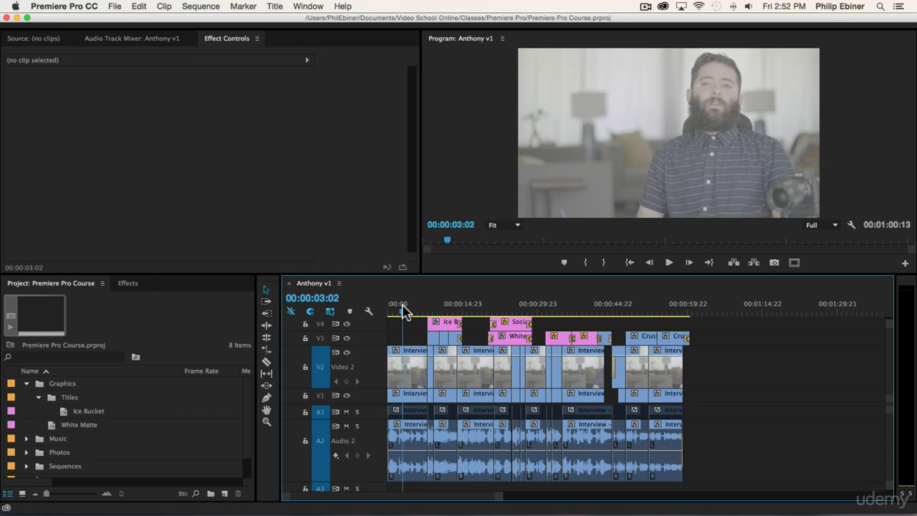
left_click(68, 399)
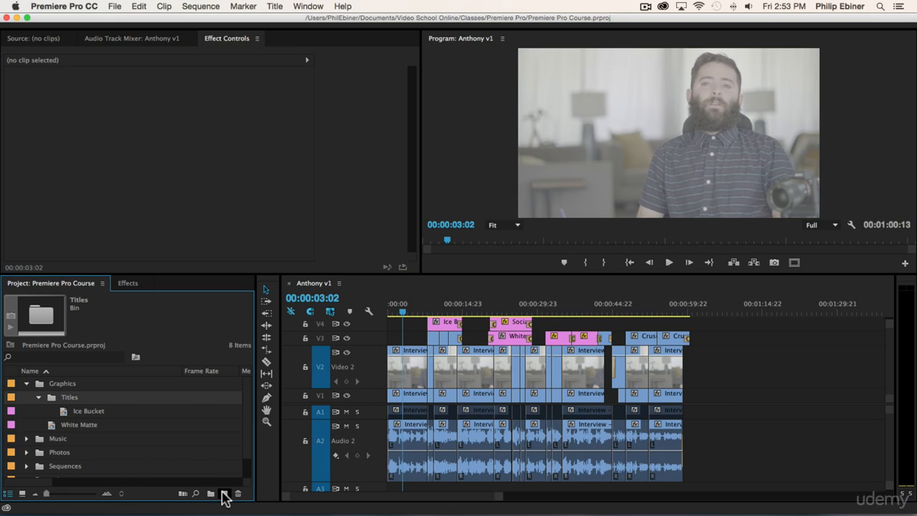
left_click(224, 495)
left_click(281, 425)
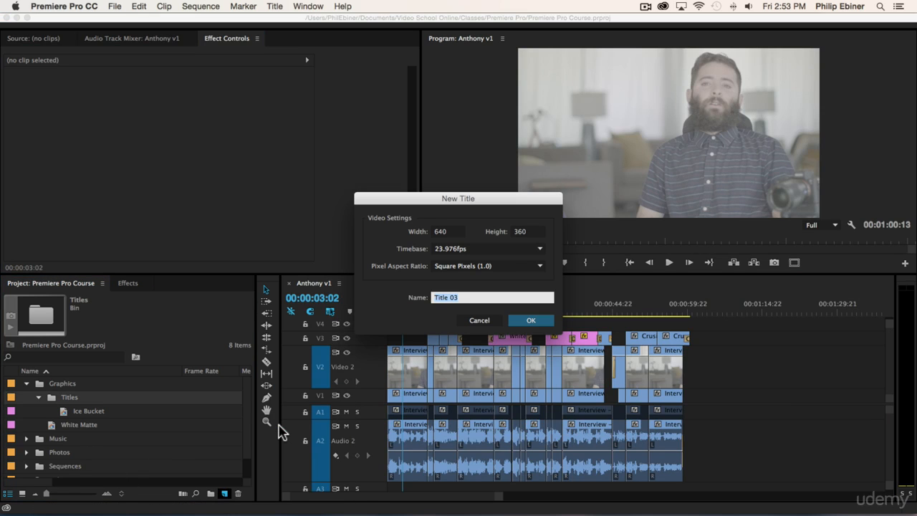
type("LT Anthony")
left_click(536, 322)
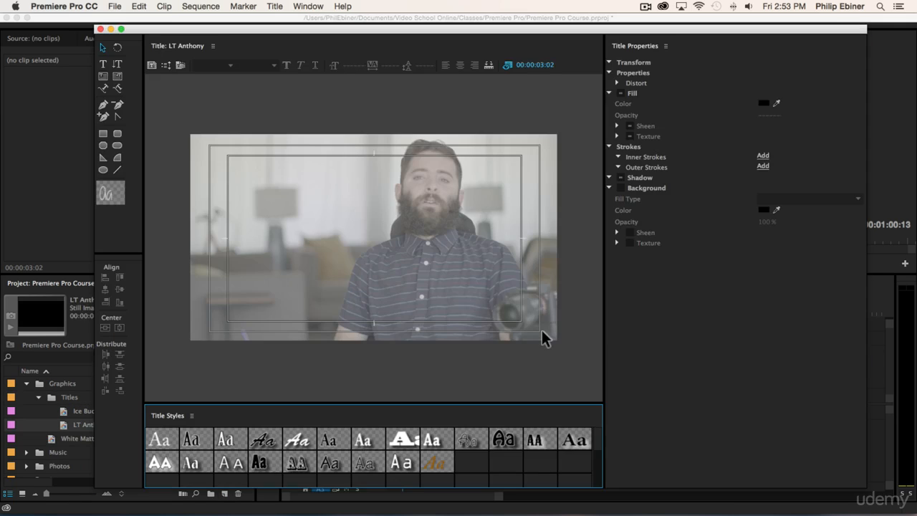
- Resize the titler window and scrub the sequence to choose the background frame at about 00:00:05:09
left_click_drag(863, 487, 407, 444)
left_click_drag(420, 315, 641, 314)
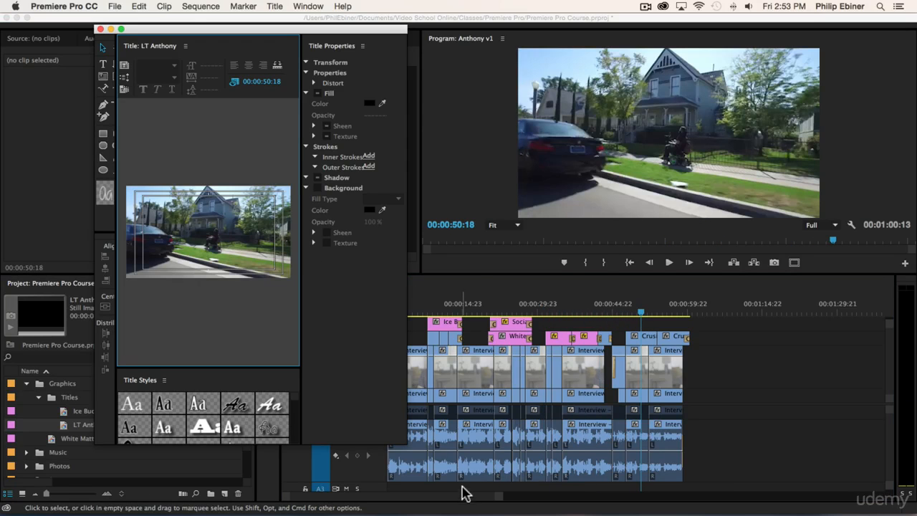
left_click_drag(407, 444, 403, 480)
left_click_drag(663, 313, 675, 313)
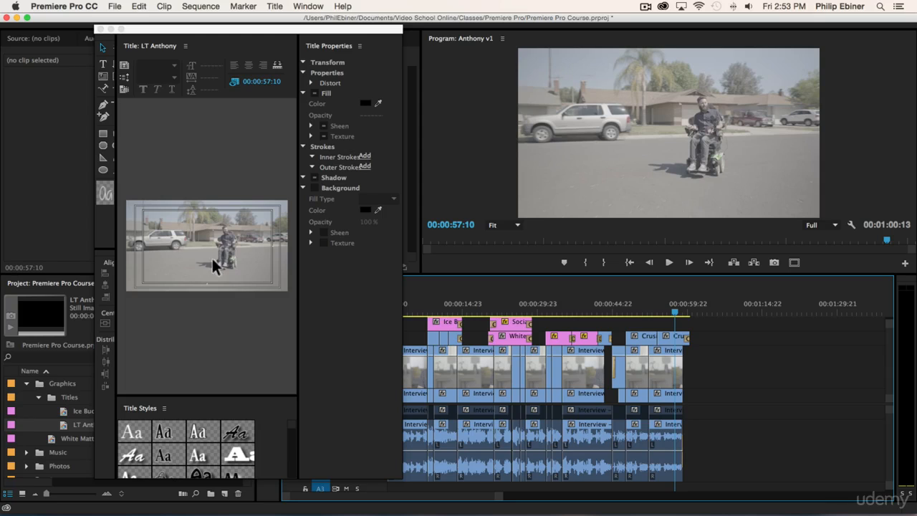
left_click_drag(681, 313, 410, 313)
left_click_drag(402, 477, 887, 477)
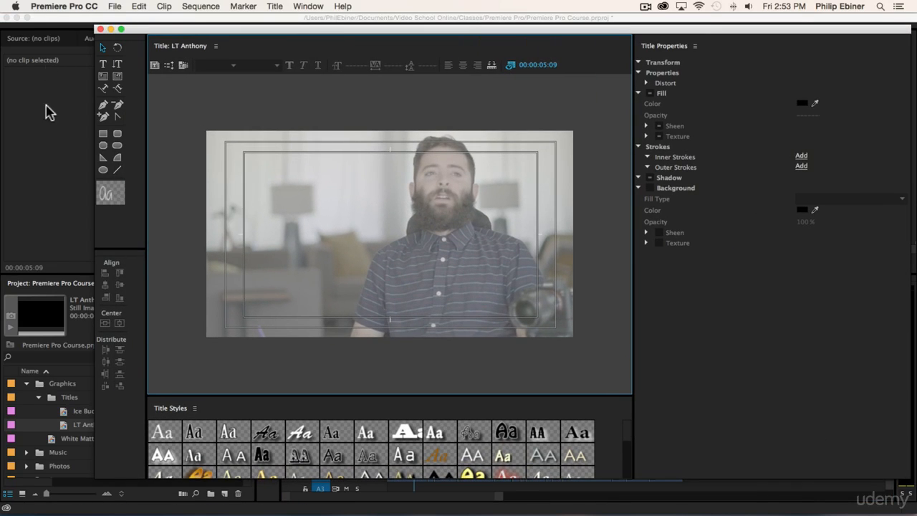
- Add a text line reading "anthony carbajal" in the upper left of the title frame
left_click(103, 64)
left_click(276, 213)
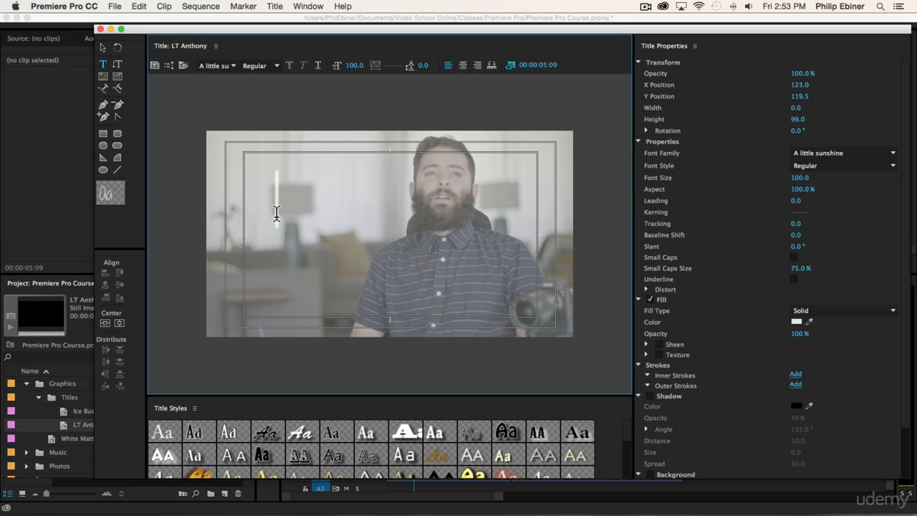
type("anthon")
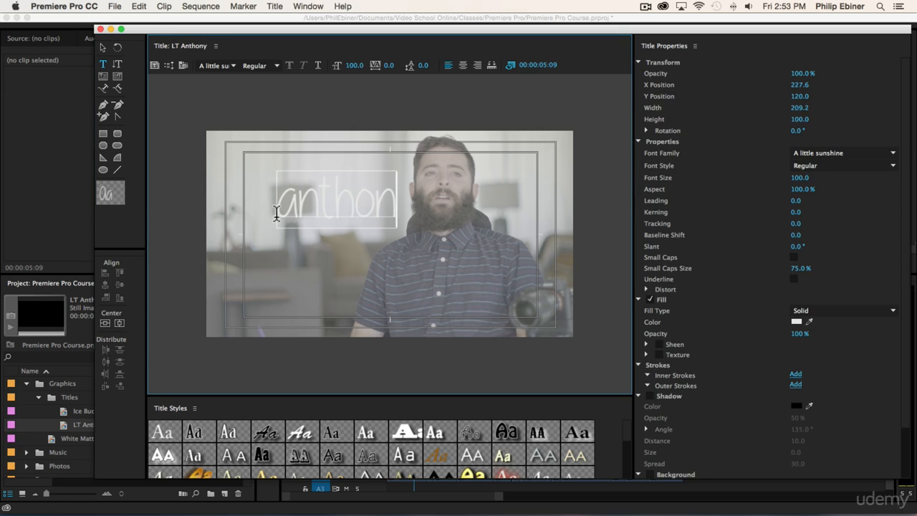
type("y carbajal")
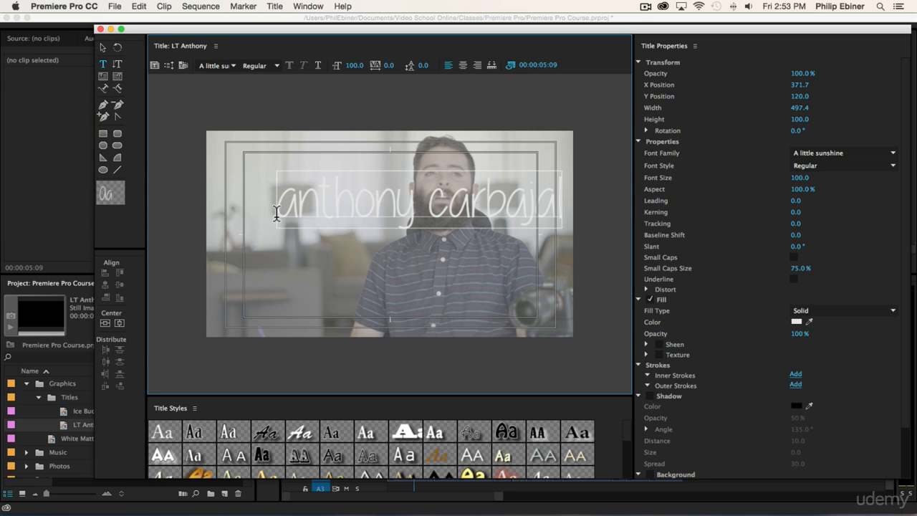
- Set the text's font family to Helvetica
left_click(103, 49)
left_click(219, 65)
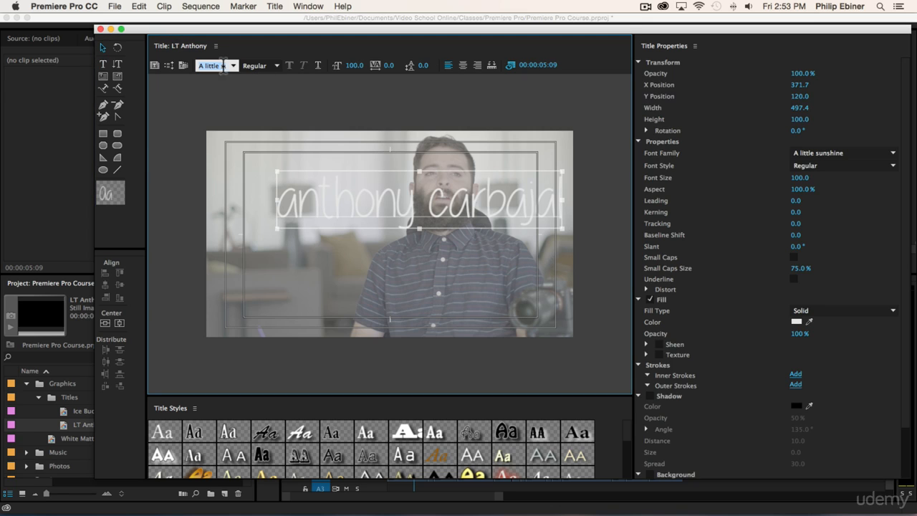
type("Helvetica")
key("Return")
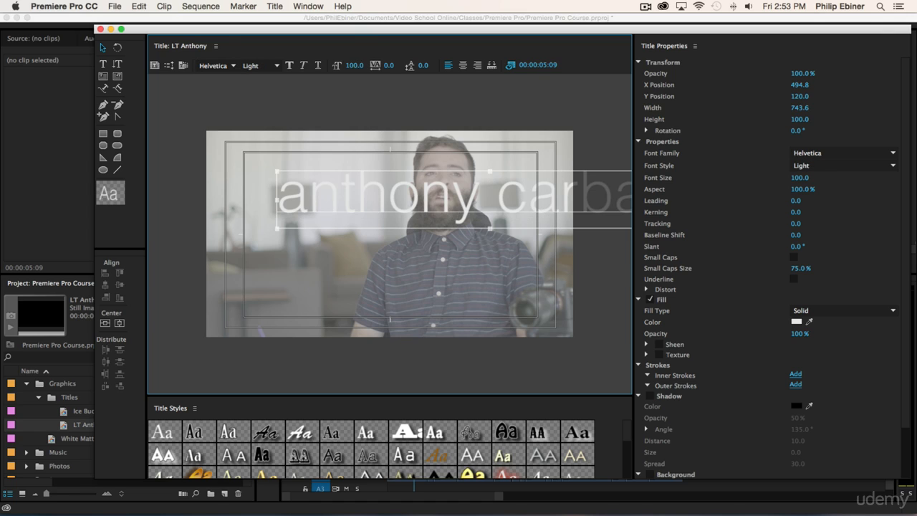
- Set the font size to 27 and enable Small Caps with a Small Caps Size of 100%
left_click_drag(354, 71, 303, 72)
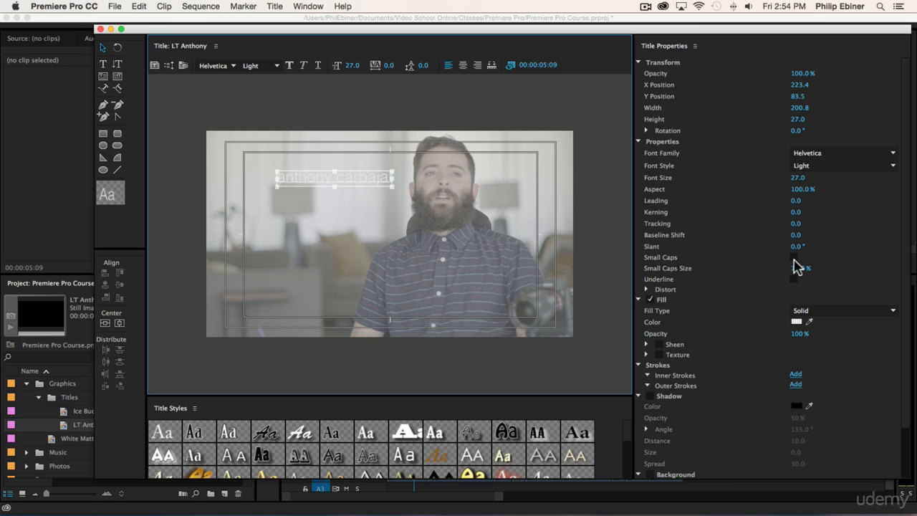
left_click(795, 257)
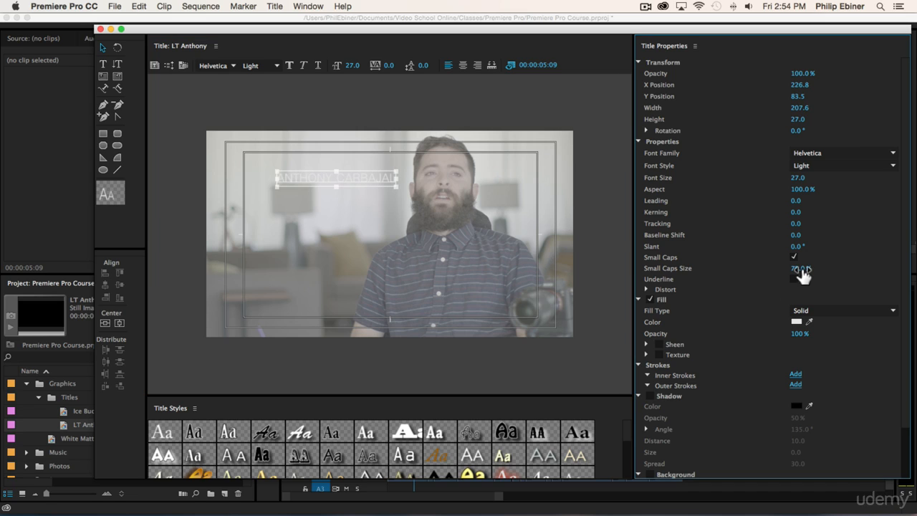
left_click_drag(802, 267, 838, 267)
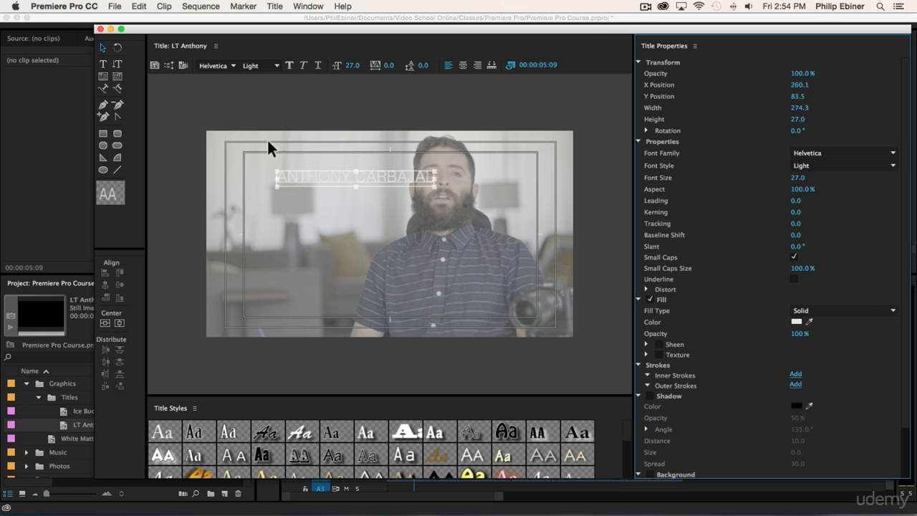
- Move the name text left and set its fill colour to black
mouse_move(358, 179)
left_mouse_down()
mouse_move(342, 186)
mouse_move(340, 176)
left_mouse_up()
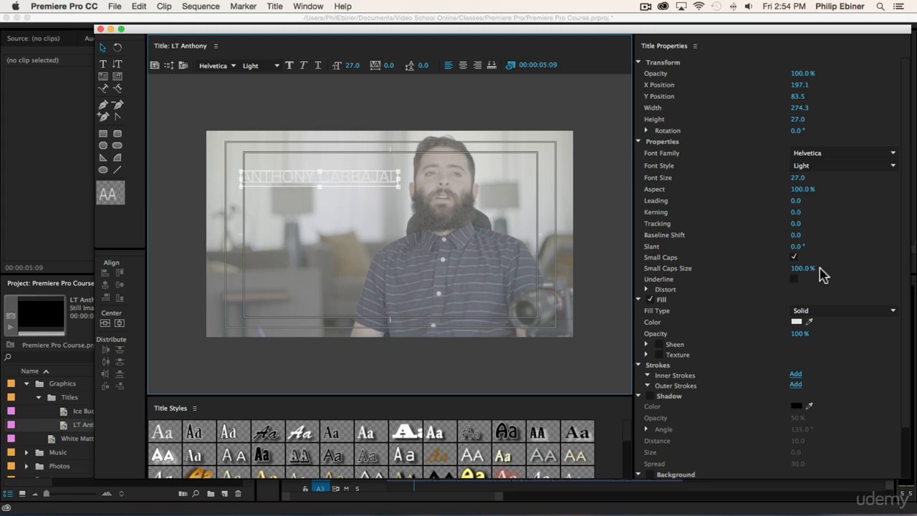
left_click(795, 326)
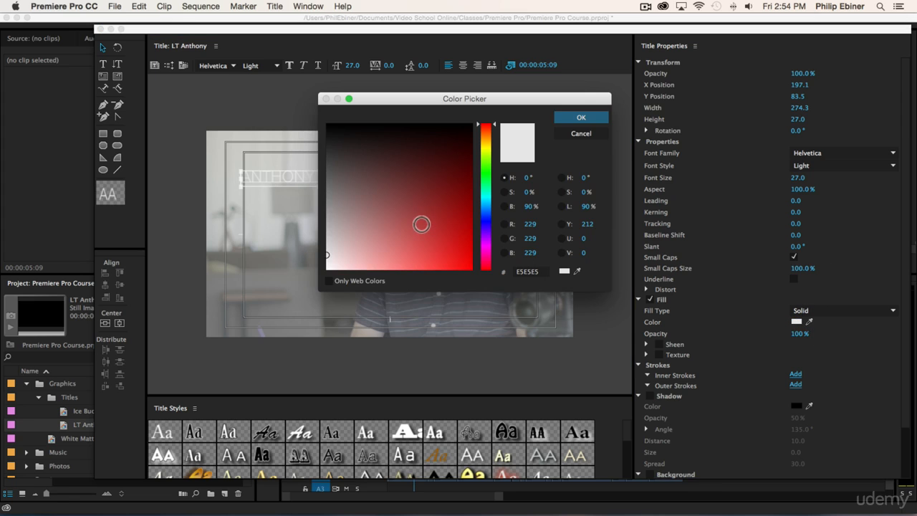
left_click_drag(420, 222, 287, 96)
left_click(581, 117)
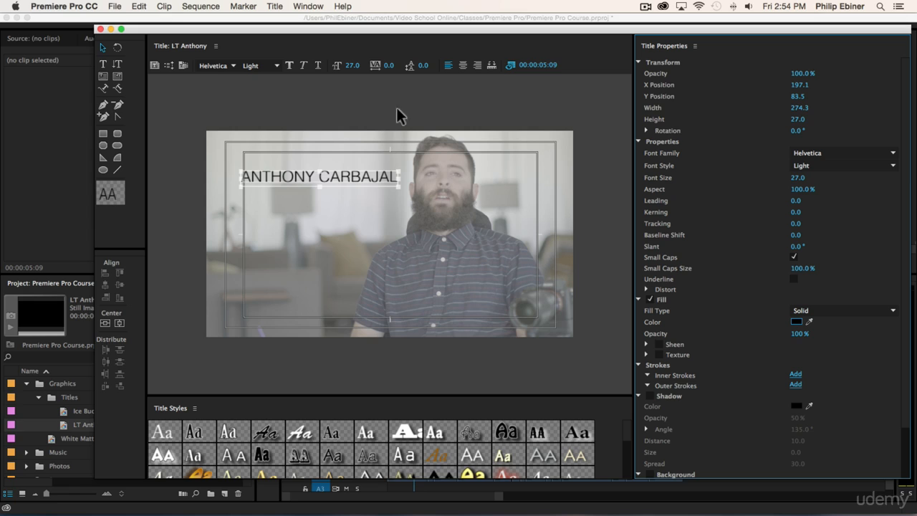
- Set the name text's font style to Bold
left_click(278, 70)
left_click(278, 69)
left_click(893, 166)
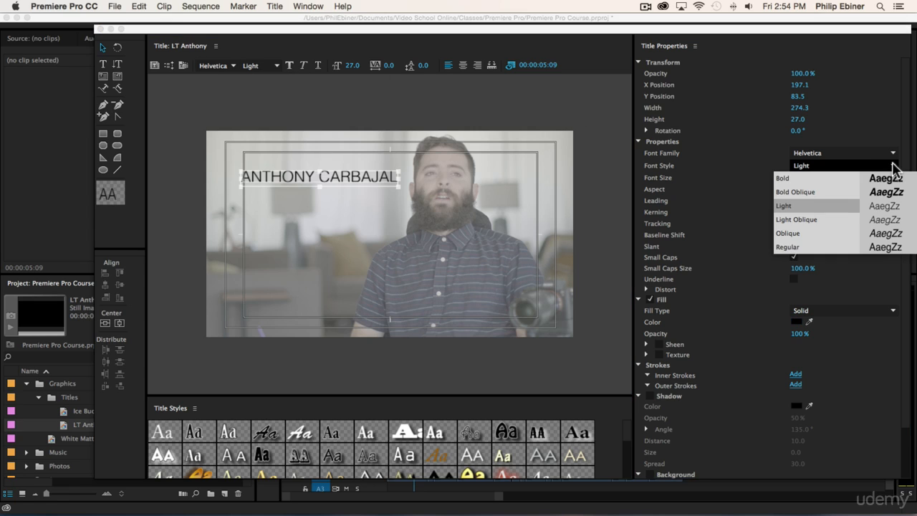
left_click(815, 179)
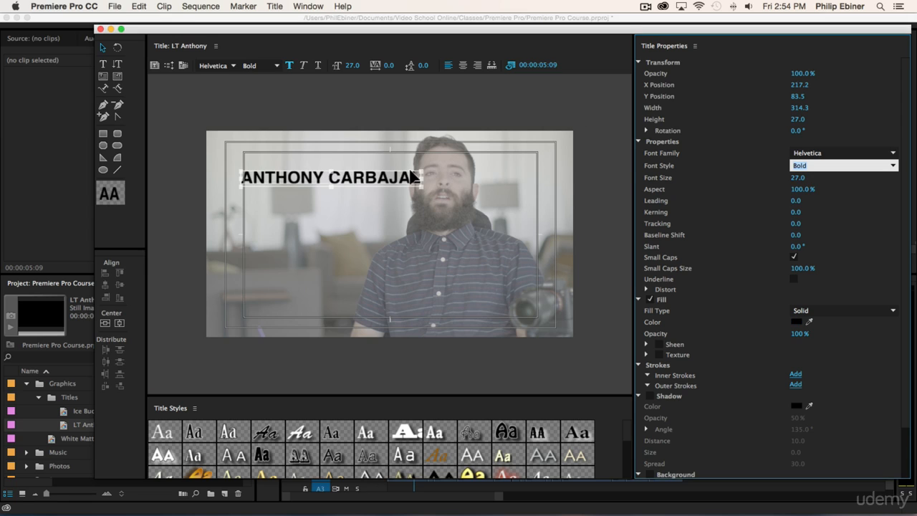
- Scale the name text down to a font size of about 18.7
left_click_drag(422, 163, 357, 195)
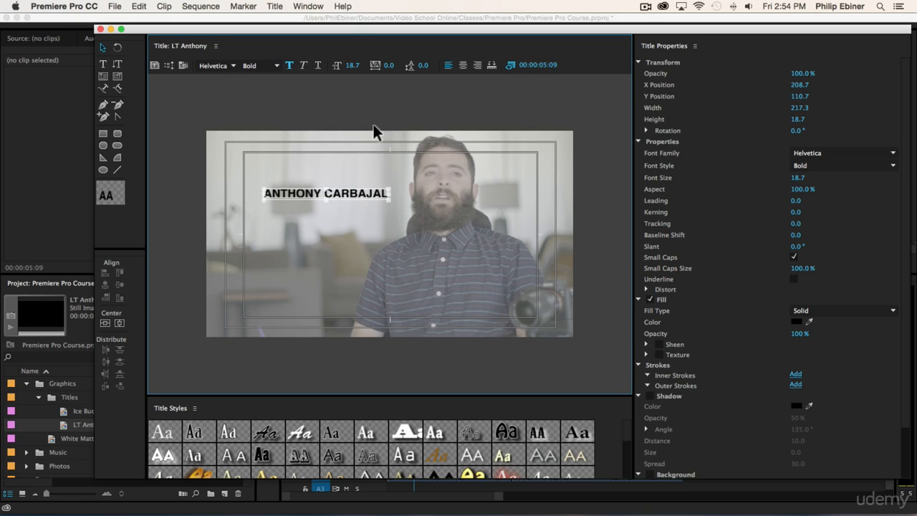
left_click(364, 104)
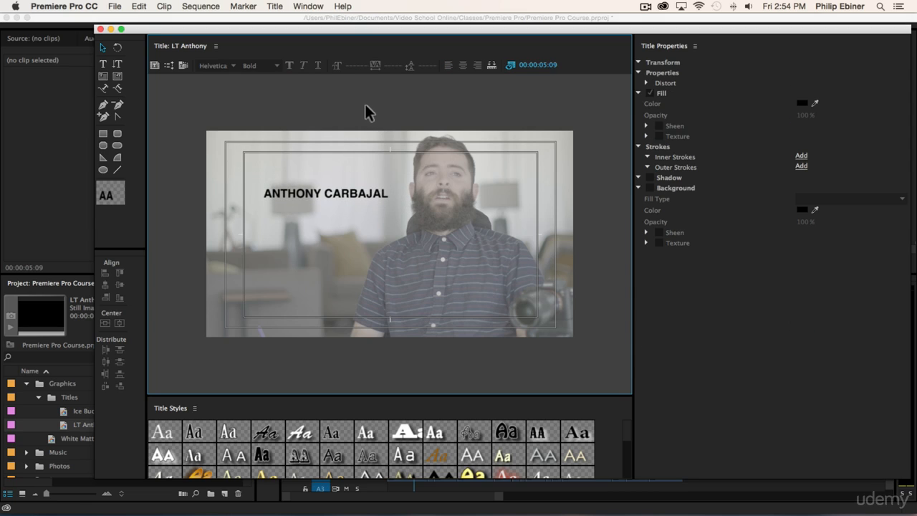
left_click(105, 66)
left_click(334, 229)
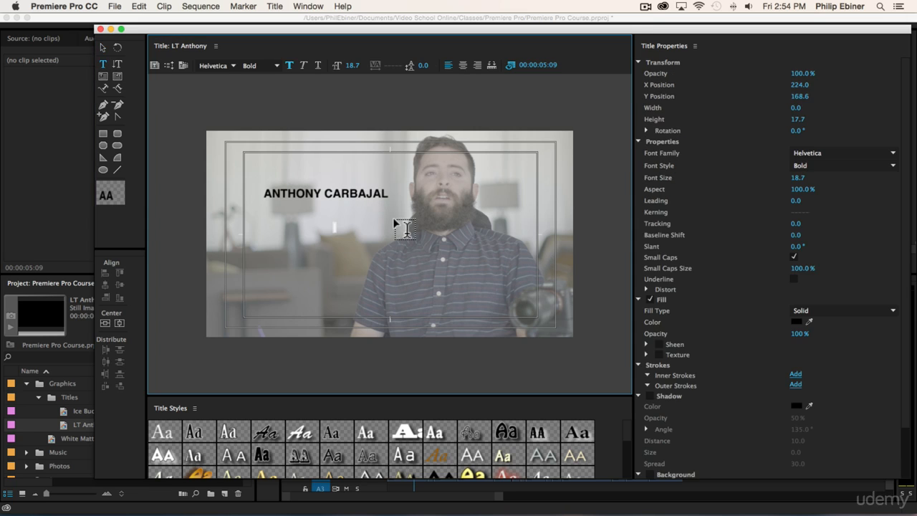
left_click(102, 47)
left_click(408, 84)
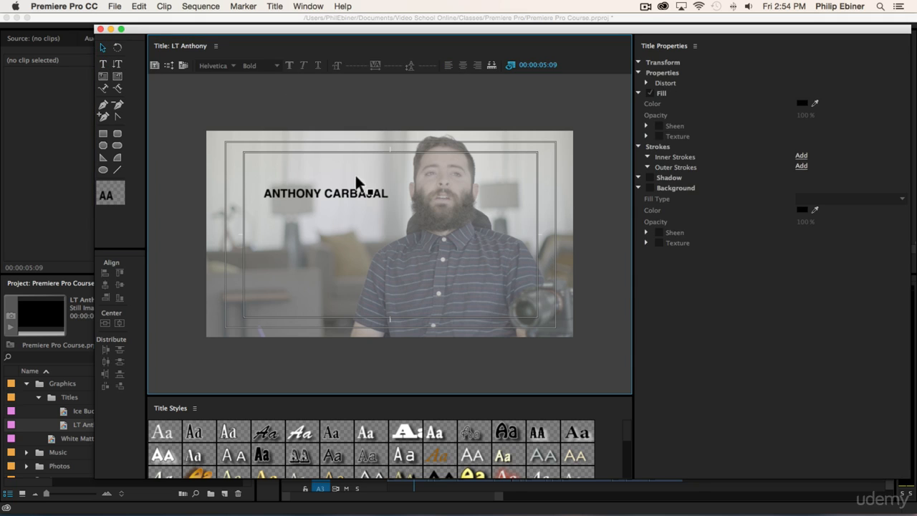
- Duplicate the name text and place the copy just below the original
left_click(349, 199)
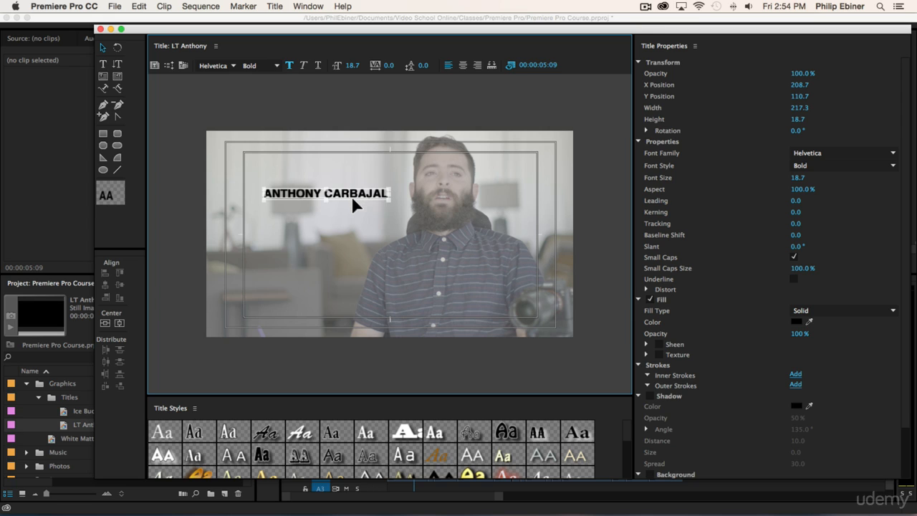
key("super+v")
left_click_drag(353, 190, 349, 214)
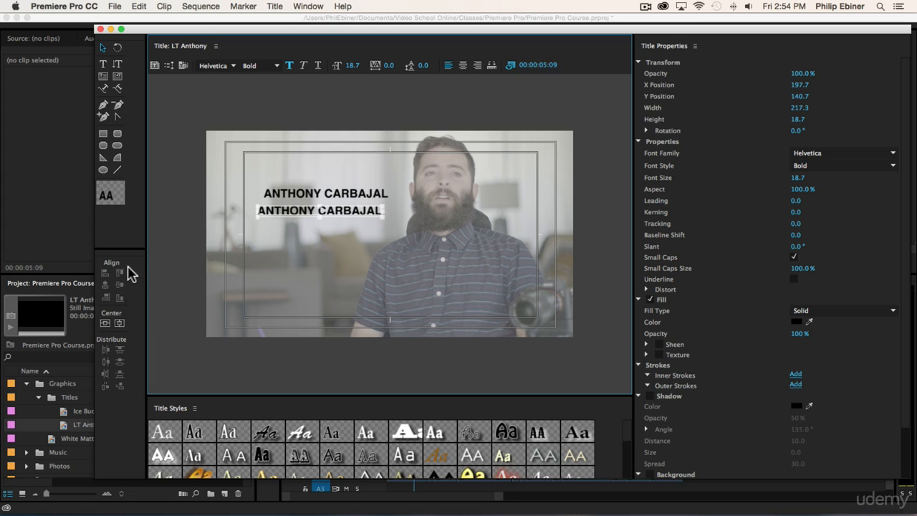
- Replace the copied line's text with "DIAGNOSED WITH ALS IN 2014"
double_click(372, 216)
key("super+a")
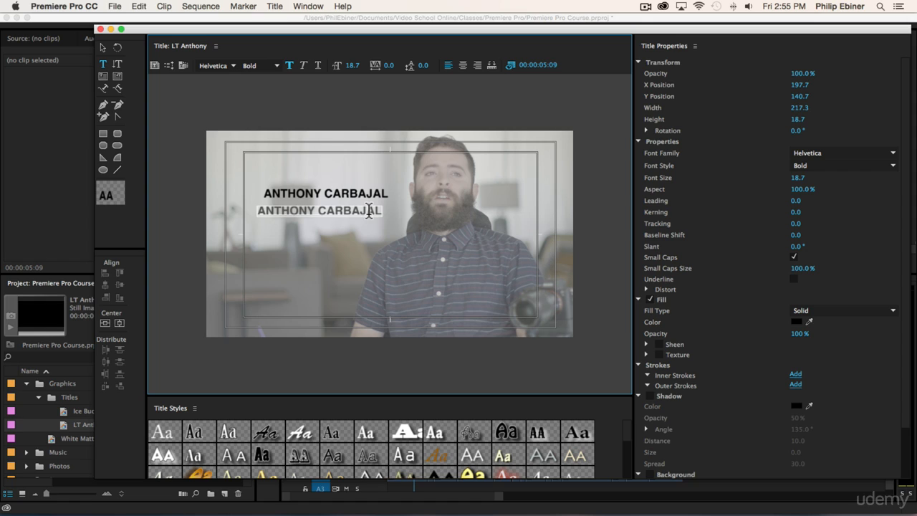
key("BackSpace")
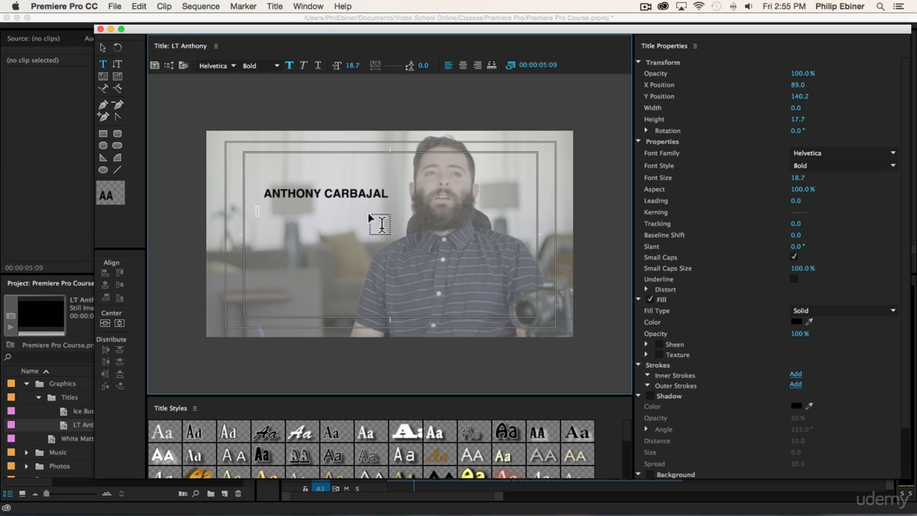
type("DIAGNO")
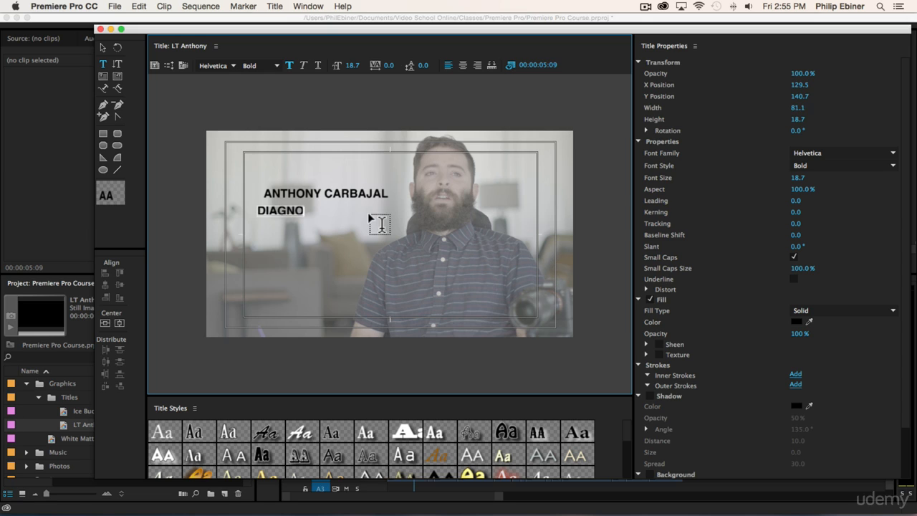
type("SED WITH A")
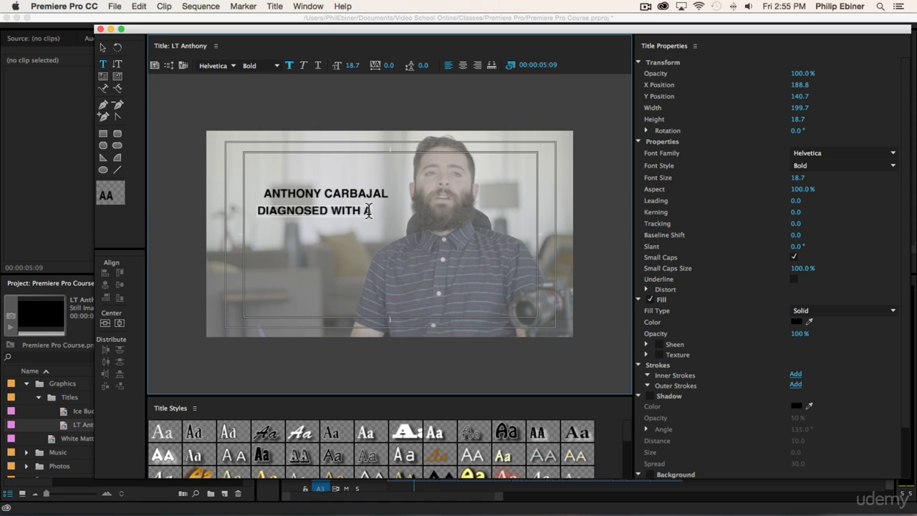
type("LS IN 2014")
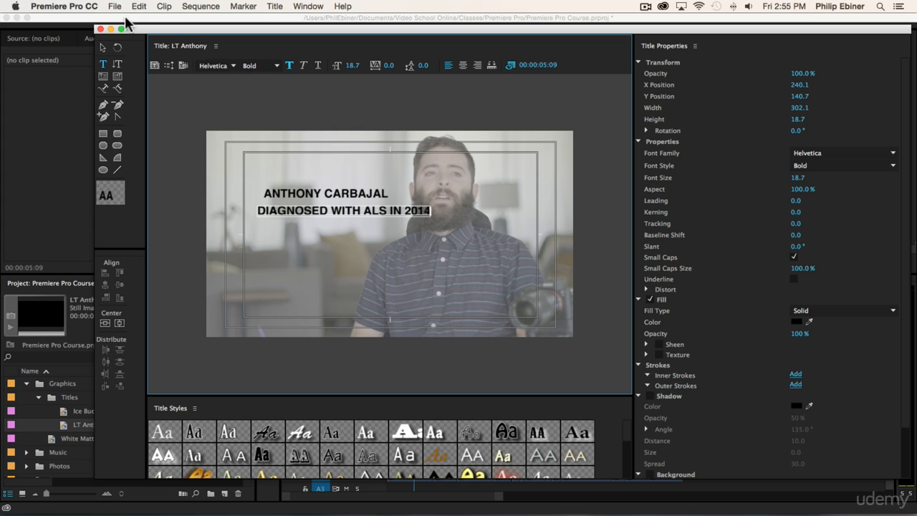
- Move the diagnosis line left so it sits under the name
left_click(102, 48)
left_click_drag(382, 215, 344, 209)
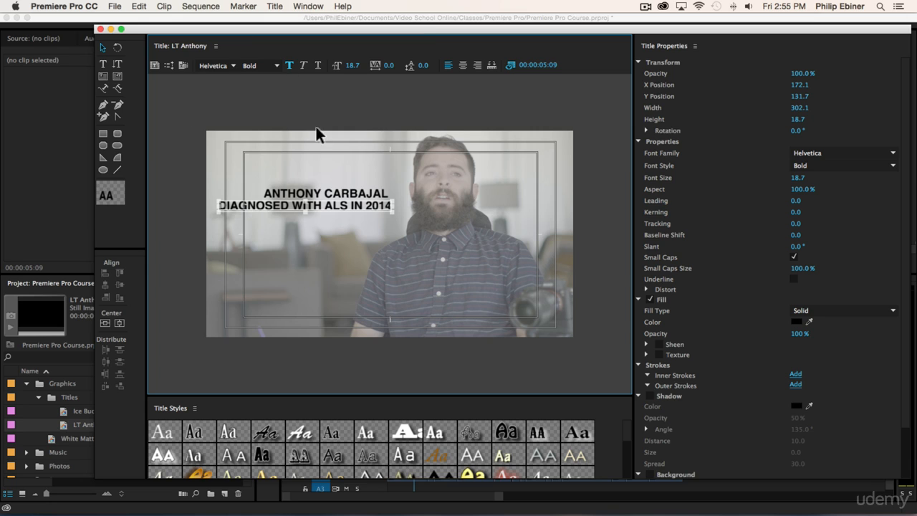
- Set the diagnosis line to Helvetica Regular with a font size of 11.7
left_click(277, 65)
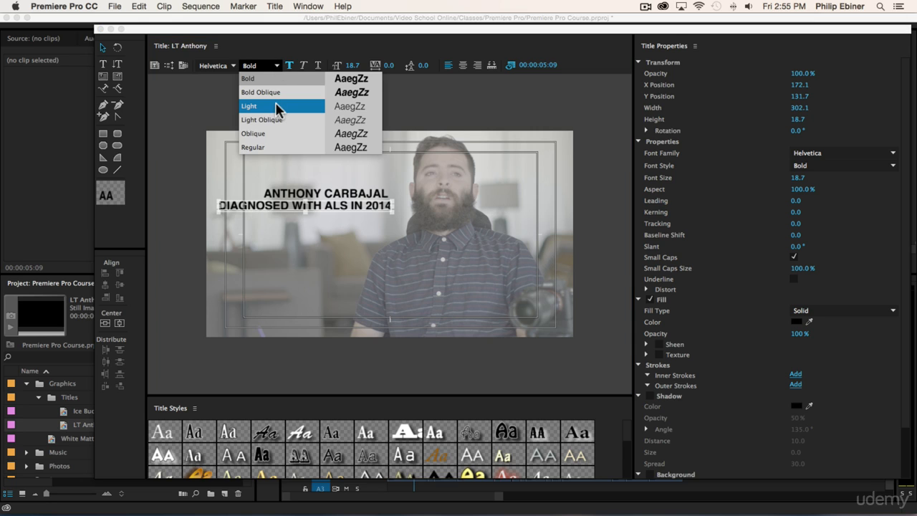
left_click(265, 147)
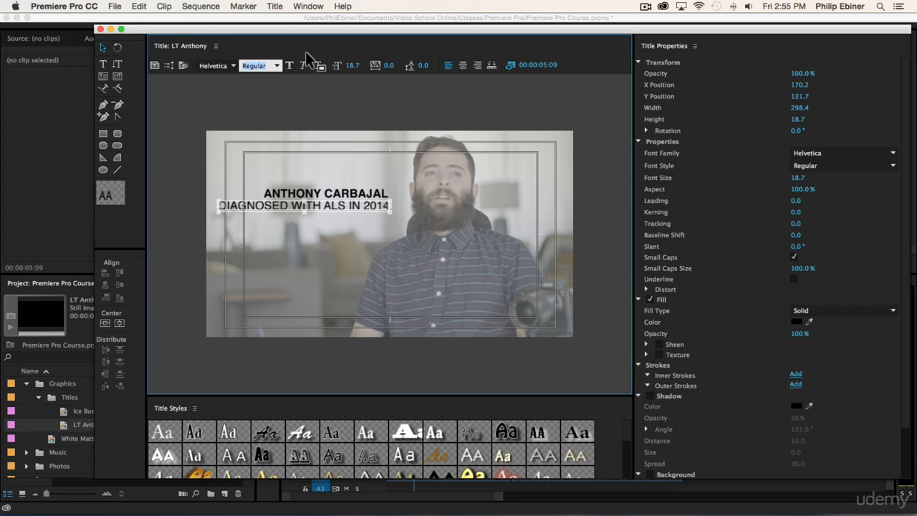
mouse_move(352, 65)
left_mouse_down()
mouse_move(326, 65)
mouse_move(357, 65)
left_mouse_up()
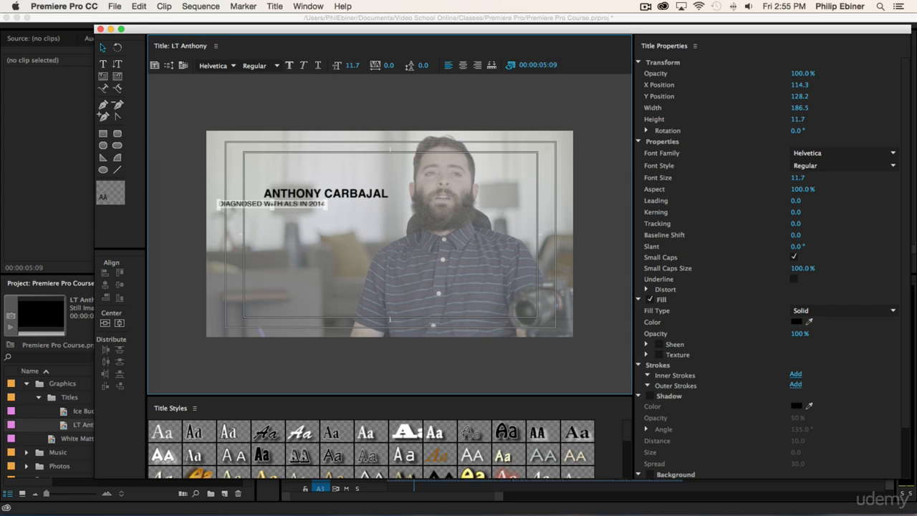
- Move the smaller diagnosis line right so it sits directly under the name
left_click_drag(308, 201, 373, 200)
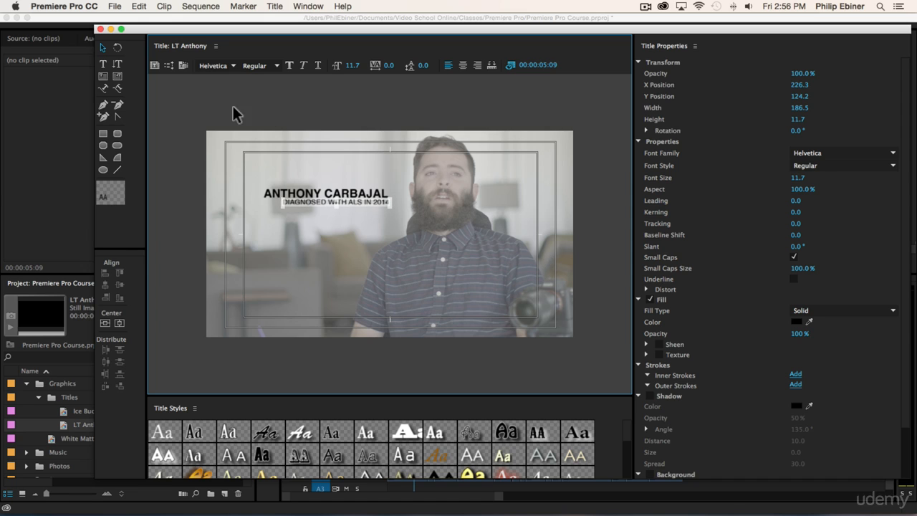
- Select both the name and diagnosis lines and align them along their right edges
left_click(366, 143)
left_click(358, 200)
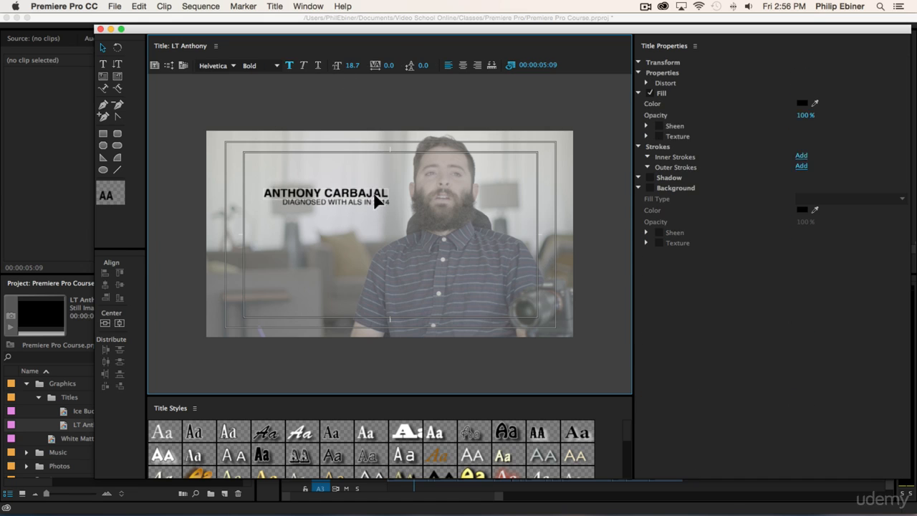
key("super+a")
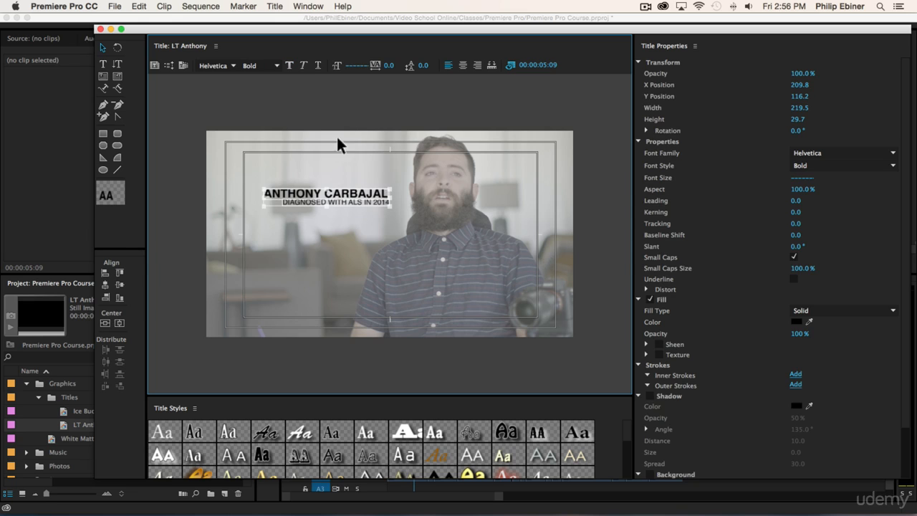
left_click(278, 100)
left_click_drag(222, 100, 442, 286)
left_click(340, 151)
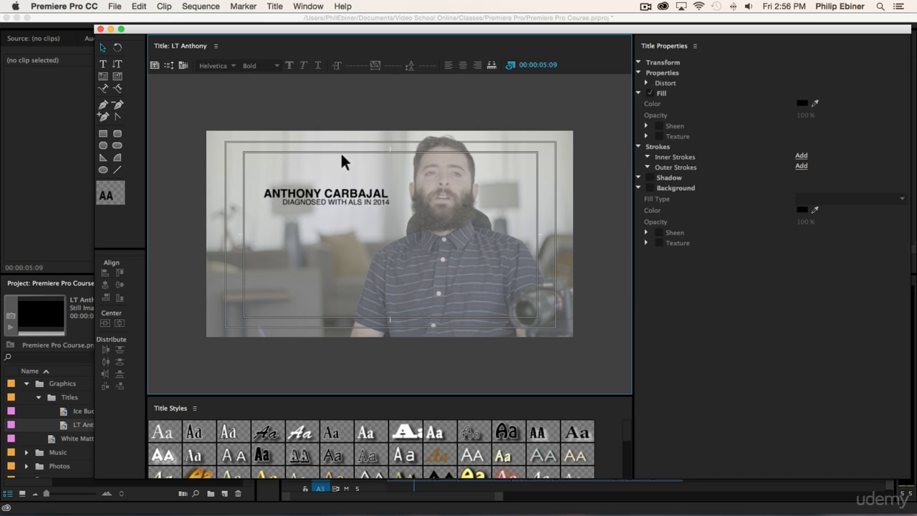
left_click(349, 194)
left_click(351, 200, "shift")
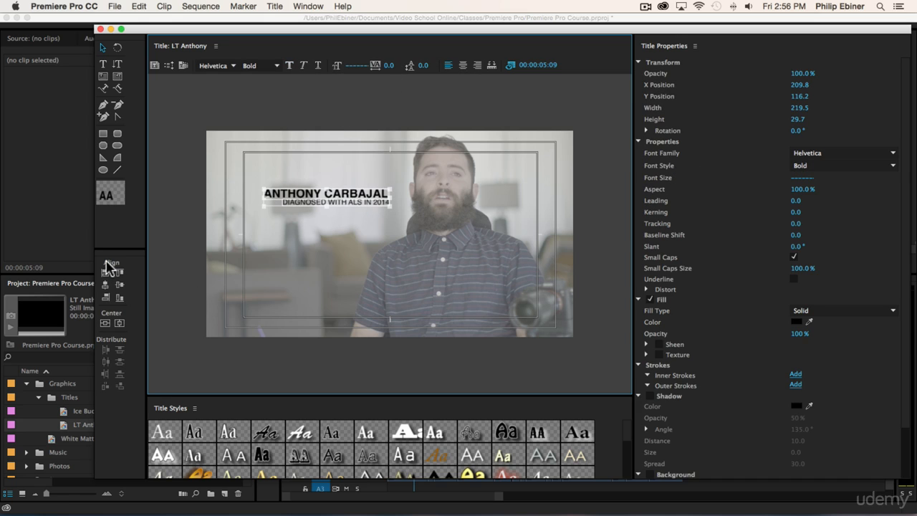
left_click(106, 297)
left_click(386, 212)
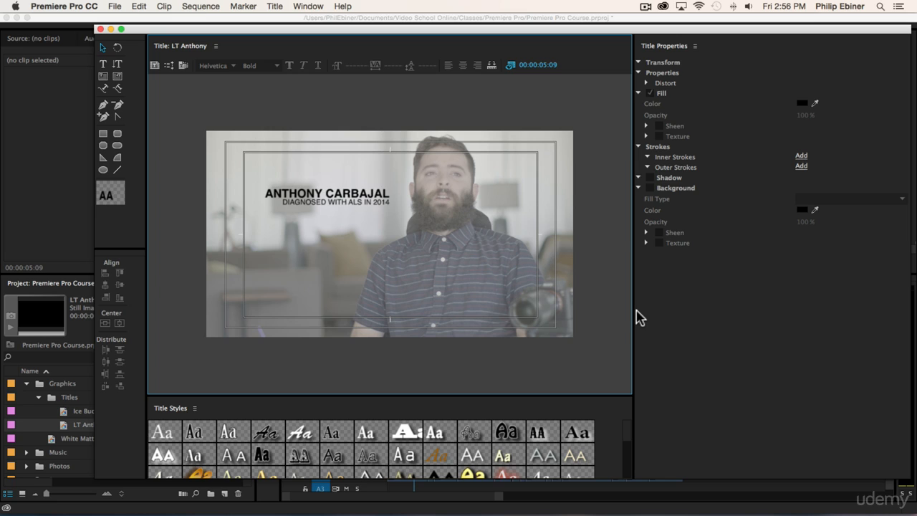
- Draw a white rectangle about 198 by 24 just below the diagnosis line
left_click(102, 133)
left_click_drag(278, 216, 257, 314)
left_click(802, 196)
left_click(583, 118)
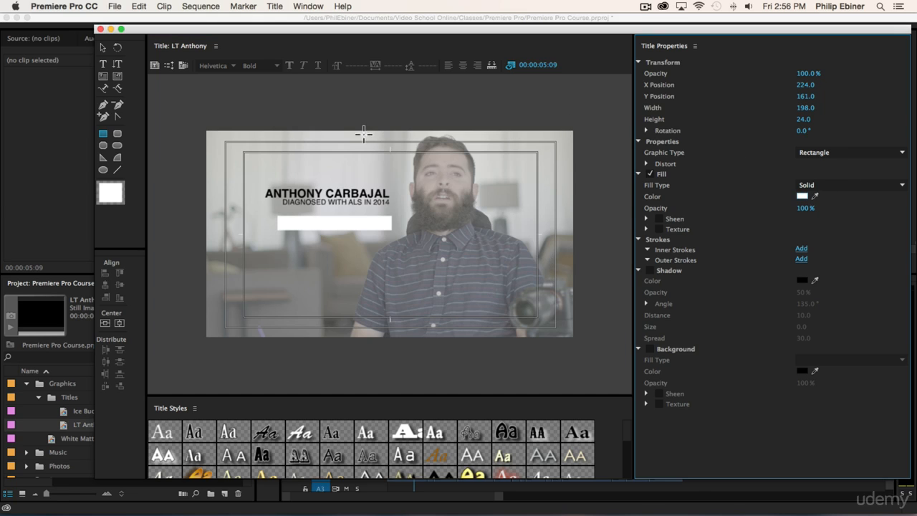
- Arrange the white rectangle behind the diagnosis text
key("v")
left_click(347, 167)
left_click(350, 203)
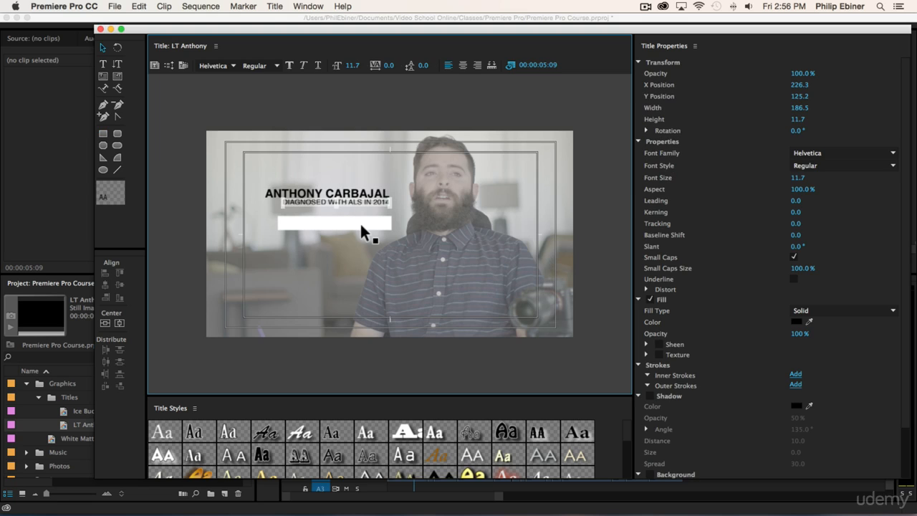
left_click(361, 227)
right_click(360, 228)
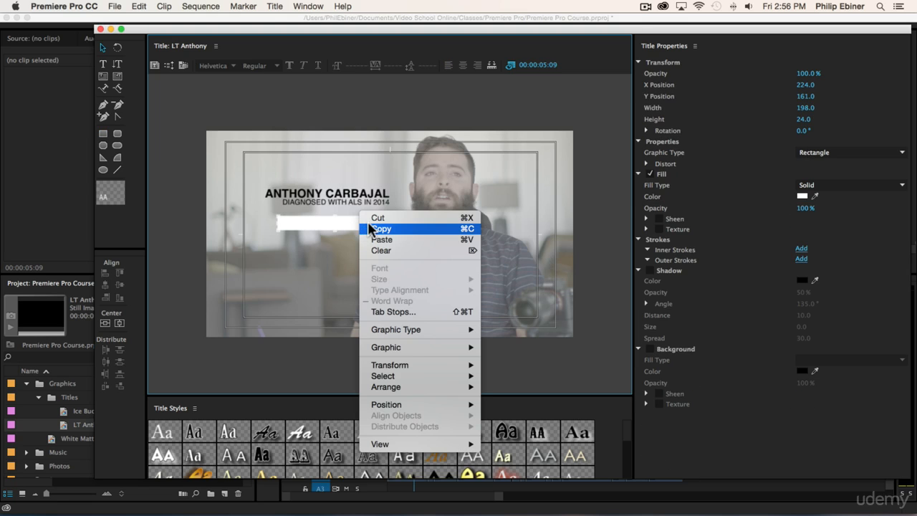
left_click(367, 230)
right_click(334, 227)
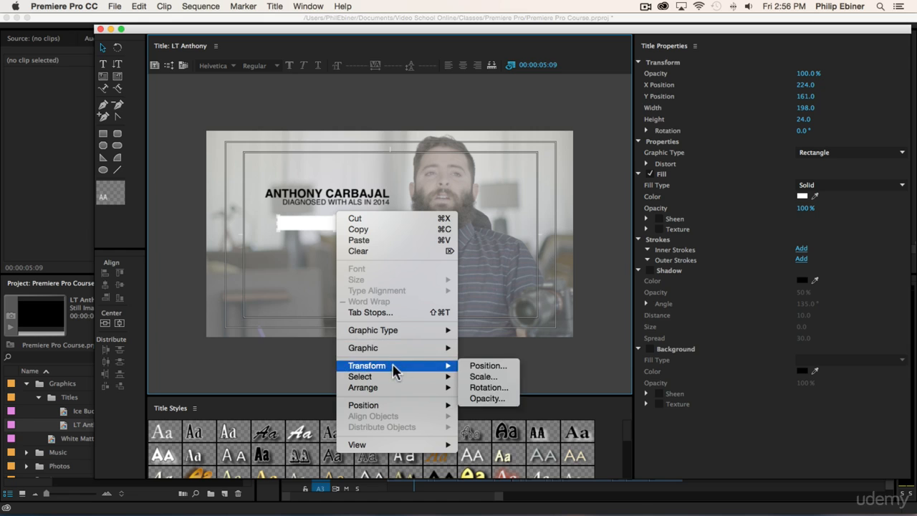
mouse_move(396, 388)
left_click(525, 385)
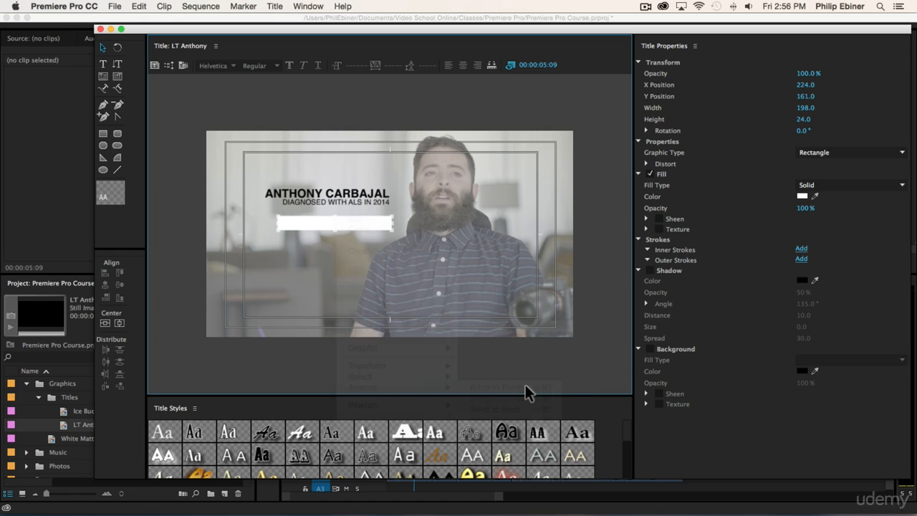
- Select the diagnosis text with the rectangle and center the text on the white box
left_click(361, 202)
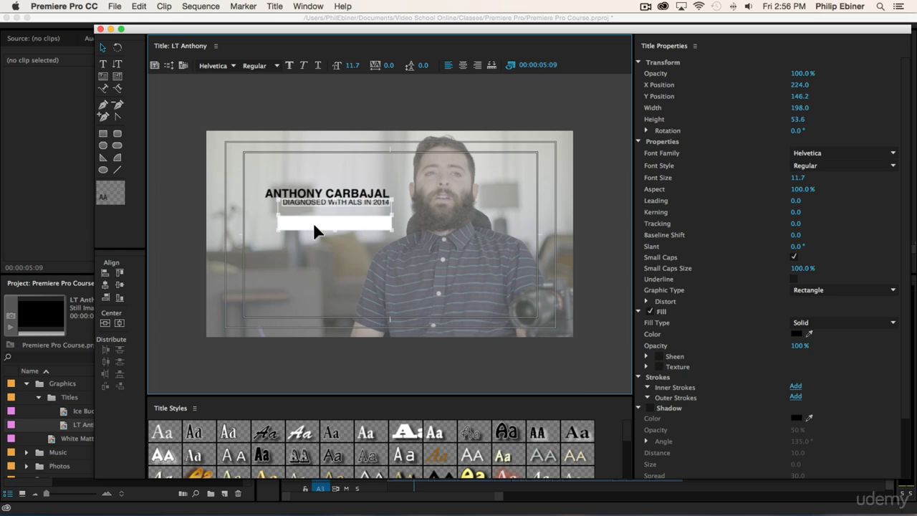
left_click(120, 287)
left_click(105, 284)
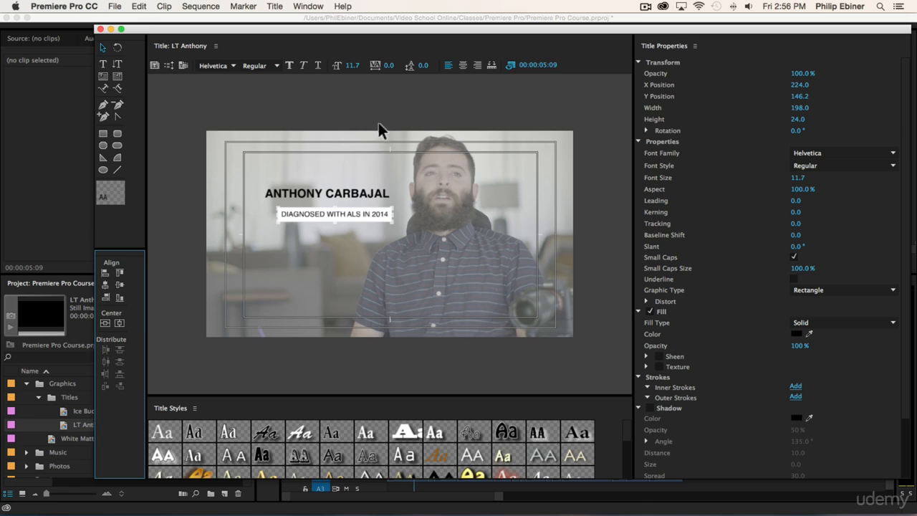
- Move the boxed diagnosis line up under the name and center it horizontally with the name
left_click_drag(374, 213, 371, 207)
left_click_drag(239, 160, 416, 255)
left_click(108, 287)
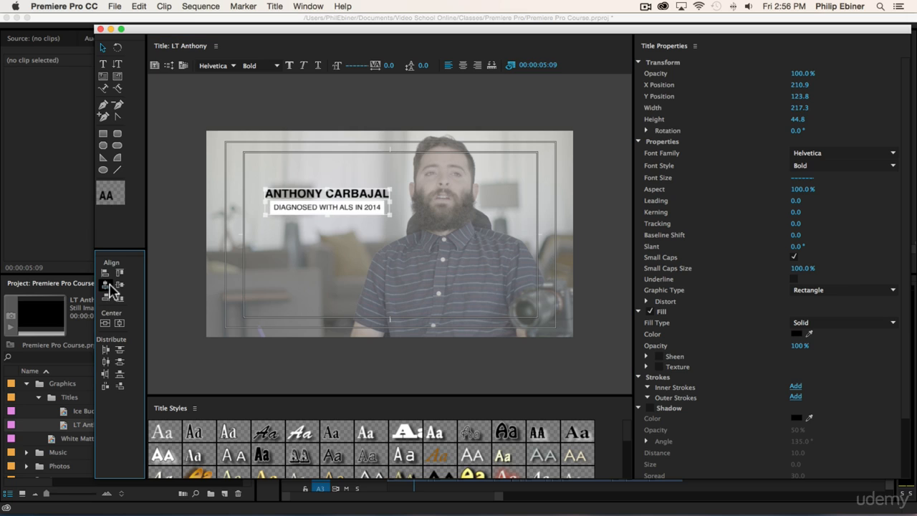
- Select all title elements and shift the whole lower third slightly left
left_click(255, 100)
left_click_drag(255, 99, 425, 274)
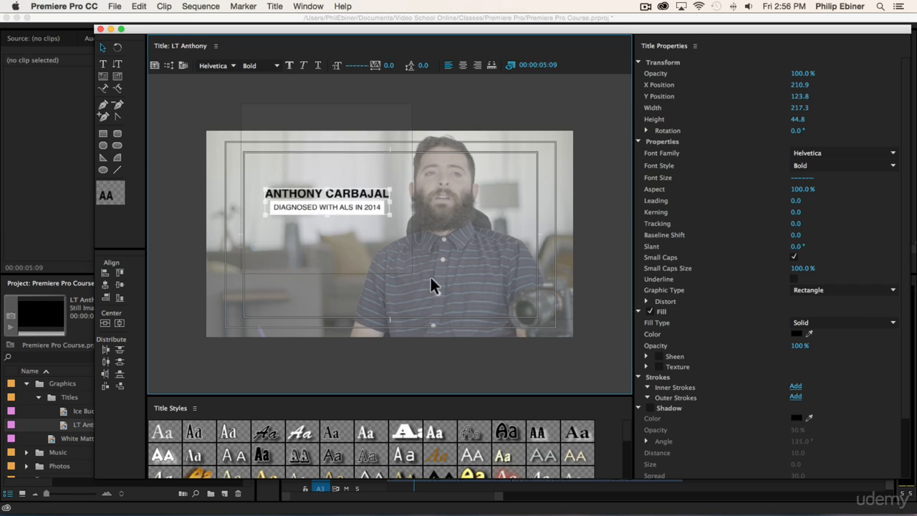
mouse_move(354, 206)
left_mouse_down()
mouse_move(353, 215)
mouse_move(348, 208)
left_mouse_up()
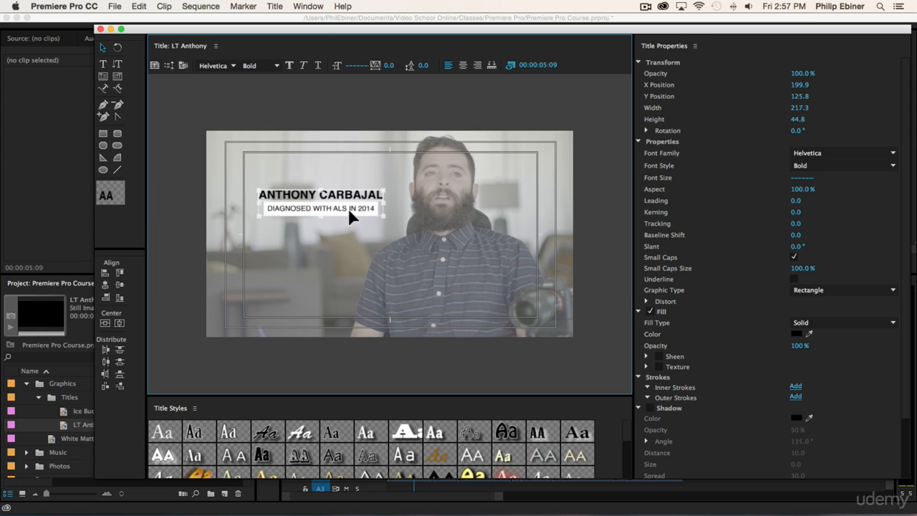
left_click(349, 111)
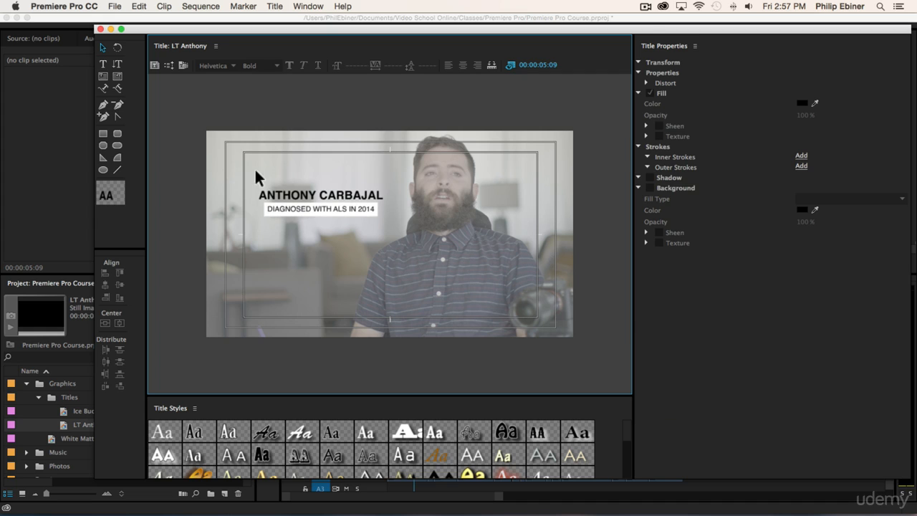
- Close the title editor
left_click(286, 202)
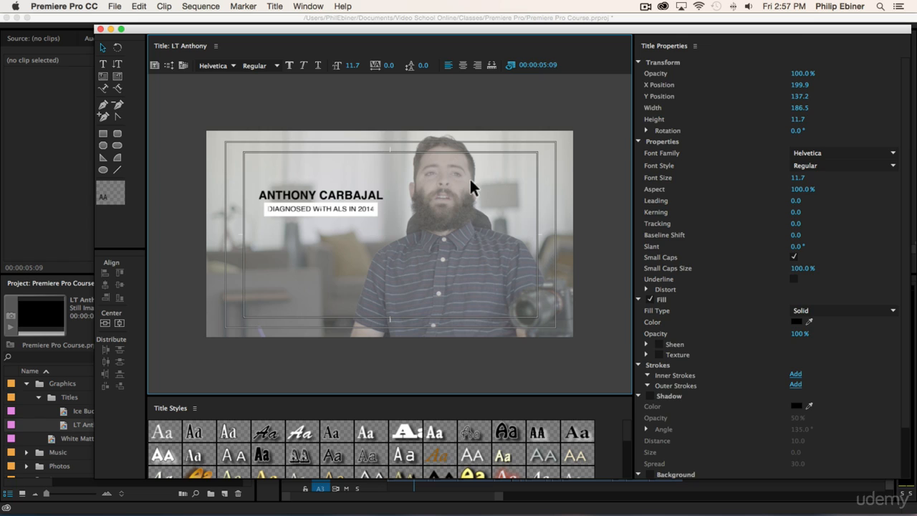
left_click(515, 89)
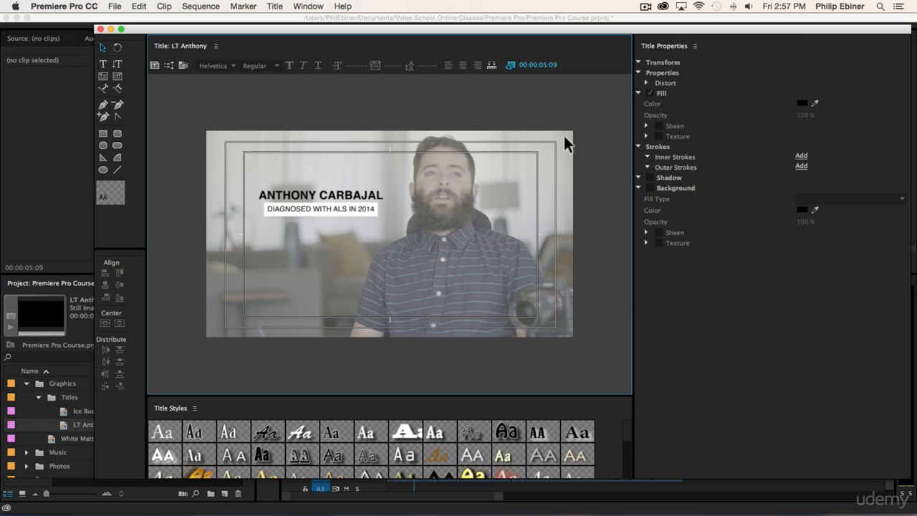
left_click(101, 29)
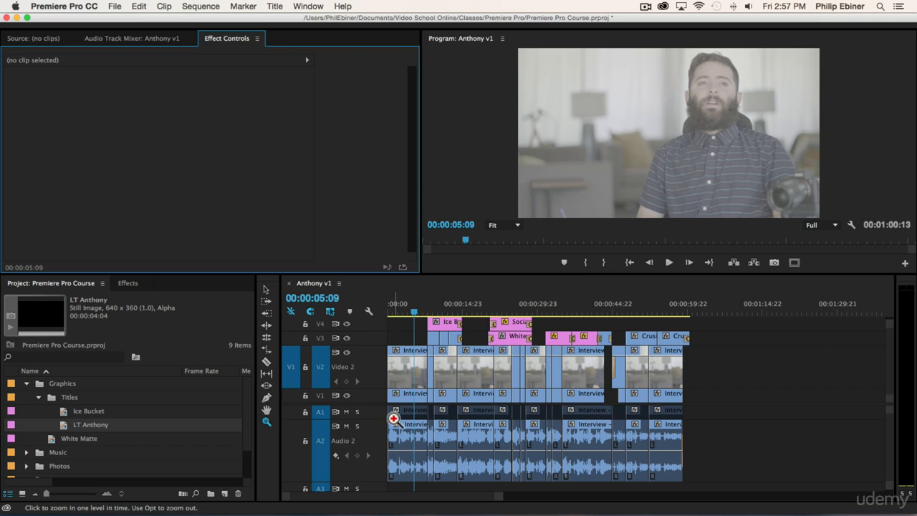
- Place the LT Anthony title at the start of the sequence on track V4 above the interview
left_click_drag(93, 425, 393, 337)
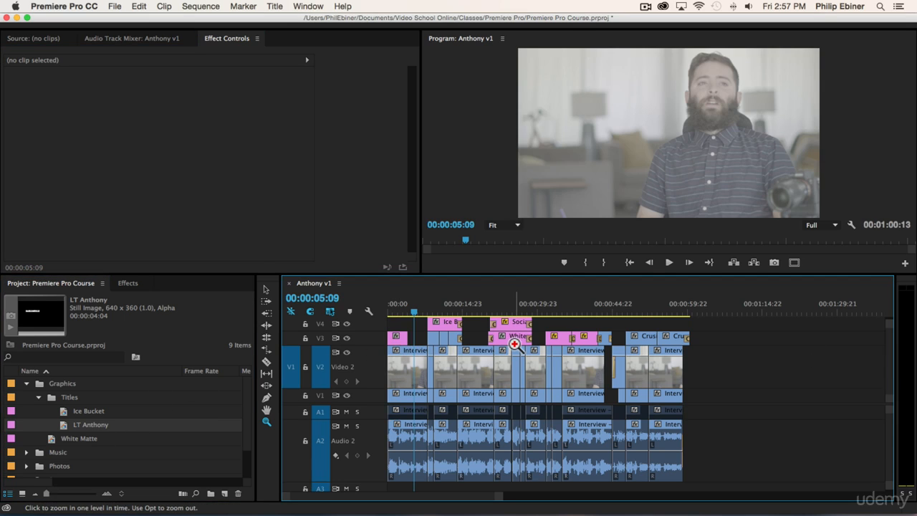
left_click(513, 344)
left_click(534, 338)
key("space")
key("space")
key("v")
left_click(442, 337)
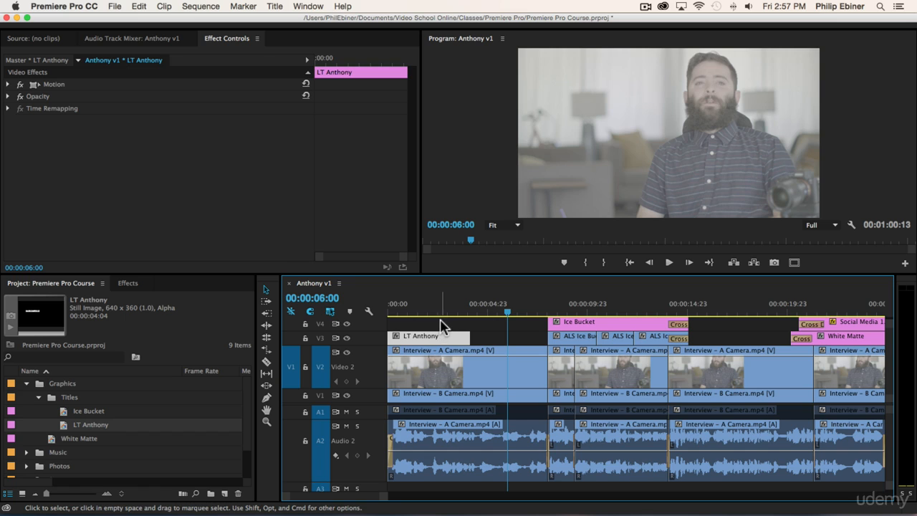
left_click_drag(426, 342, 432, 326)
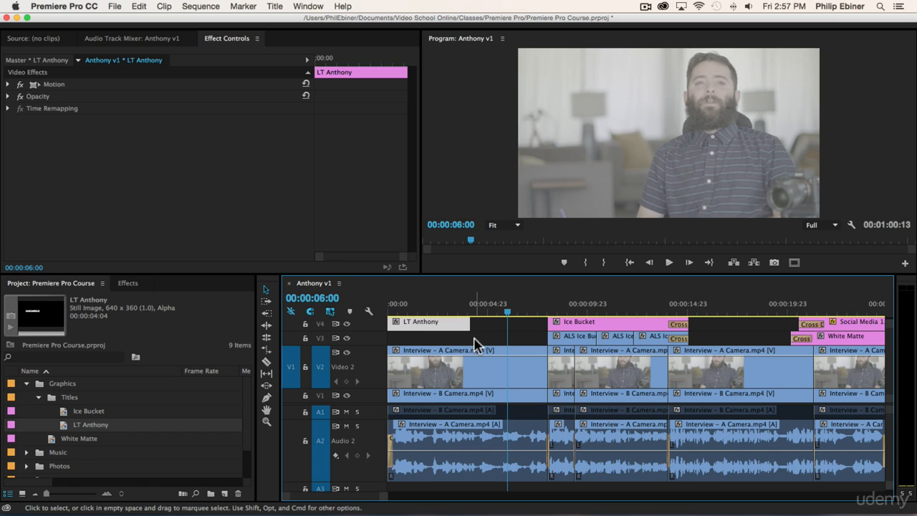
- Play back the start of the sequence to review the lower third over the interview
key("Home")
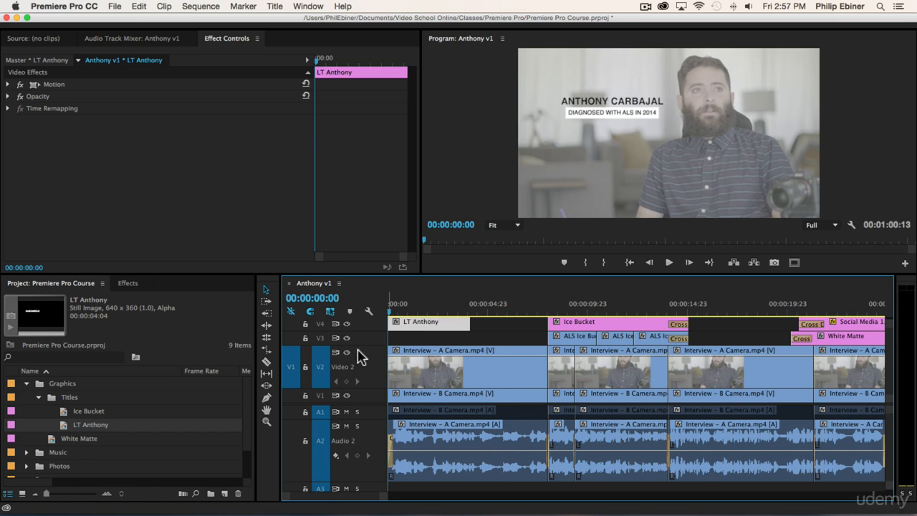
left_click_drag(348, 347, 346, 410)
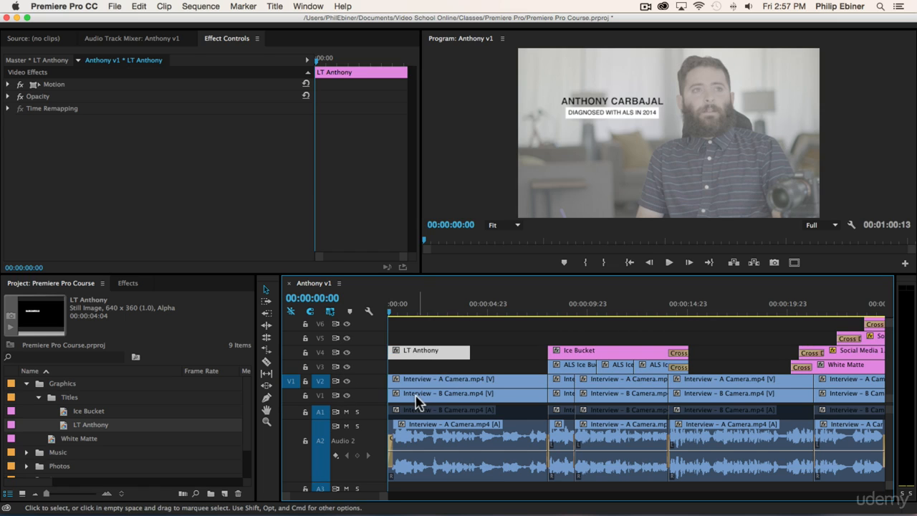
left_click(420, 396)
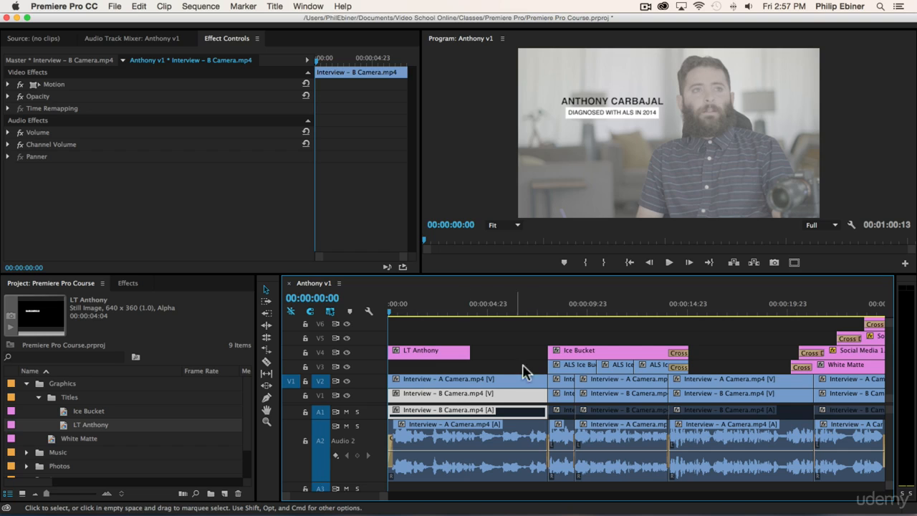
left_click_drag(573, 312, 663, 319)
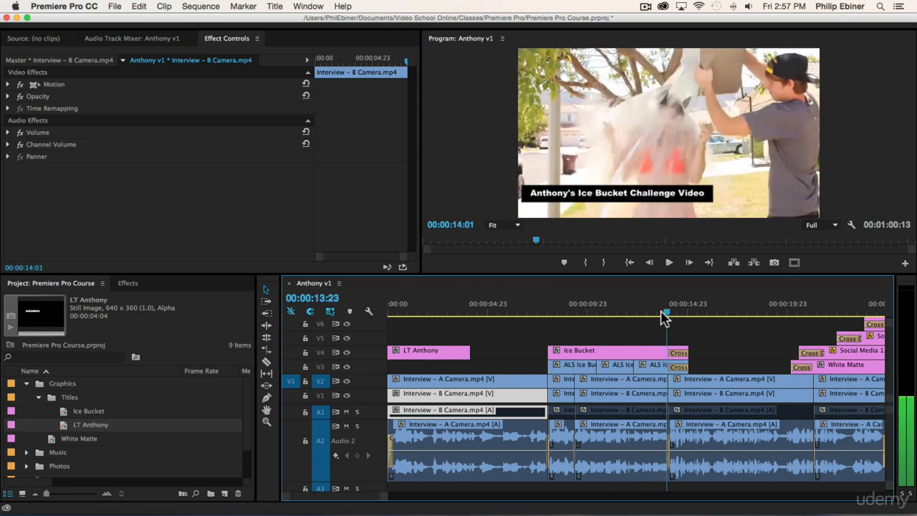
key("Home")
key("space")
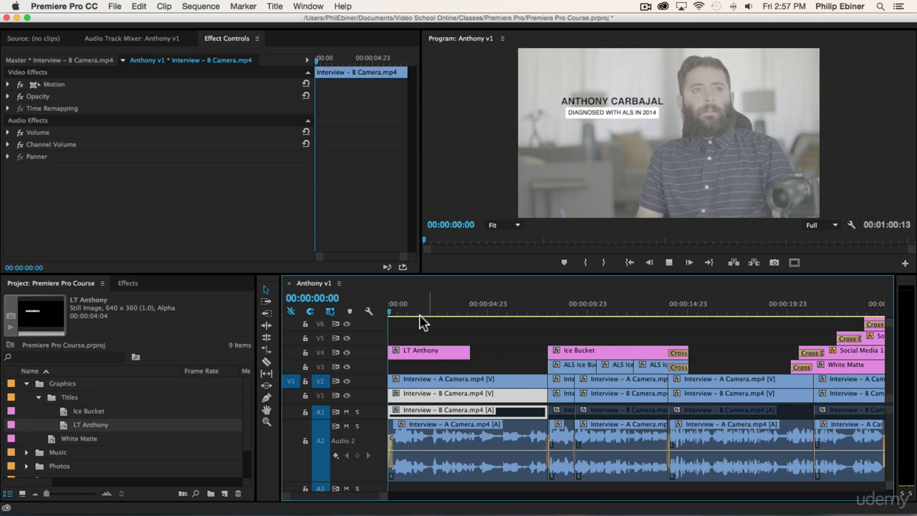
key("space")
- Extend the LT Anthony clip's end so it reaches the start of the Ice Bucket clip
left_click_drag(475, 353, 548, 353)
left_click(531, 308)
key("space")
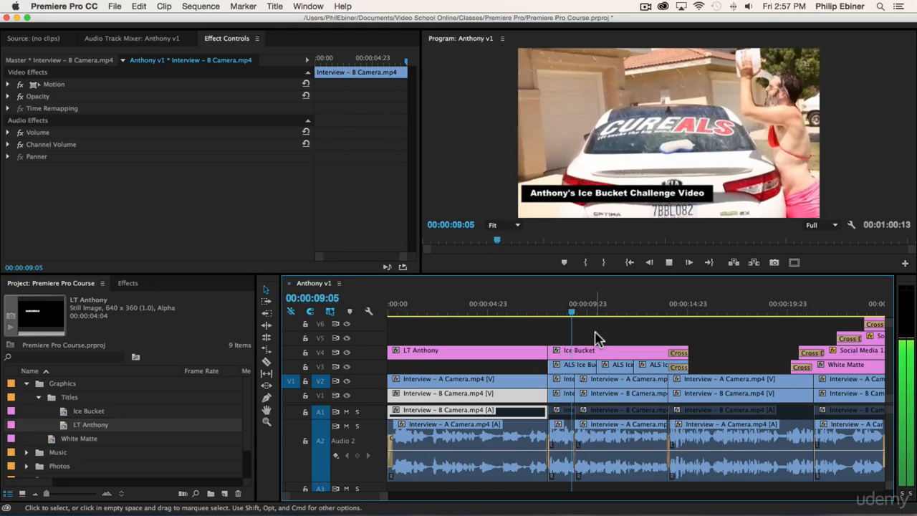
left_click_drag(472, 308, 490, 308)
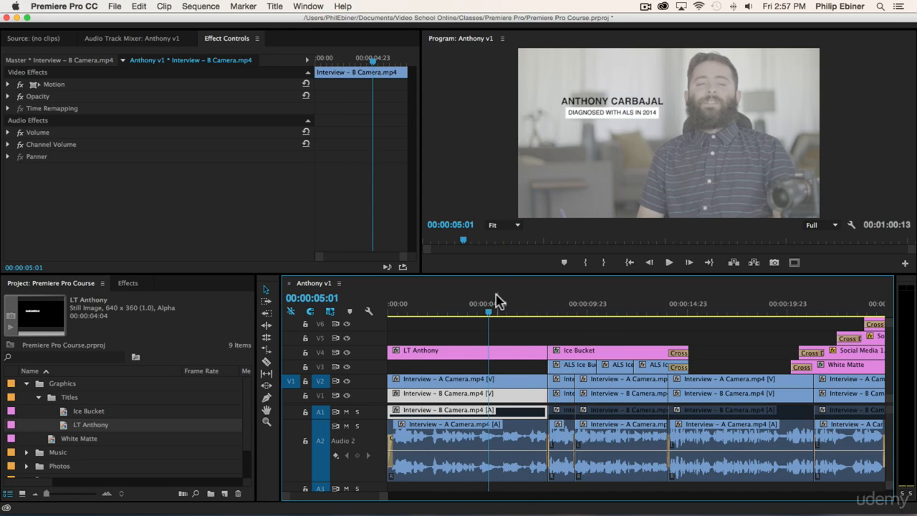